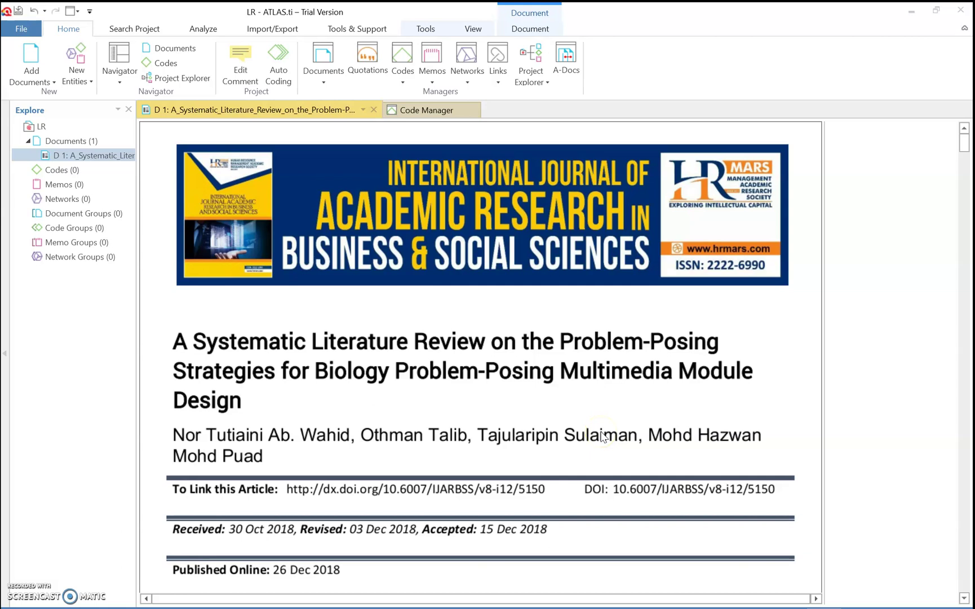
- Scroll the article from the title page down to the Abstract and Introduction on page 1021
scroll(602, 436, down, 3)
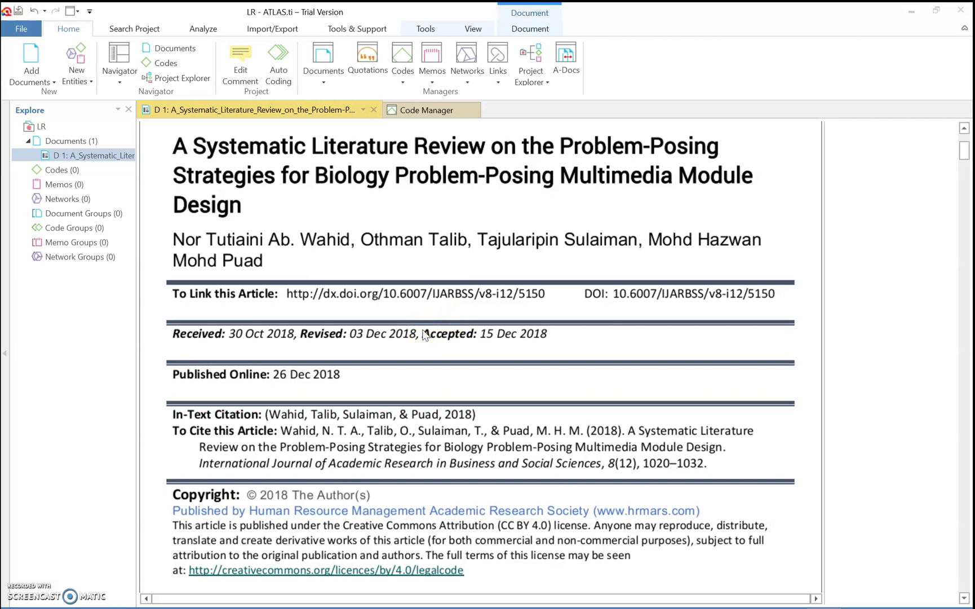
scroll(425, 335, down, 15)
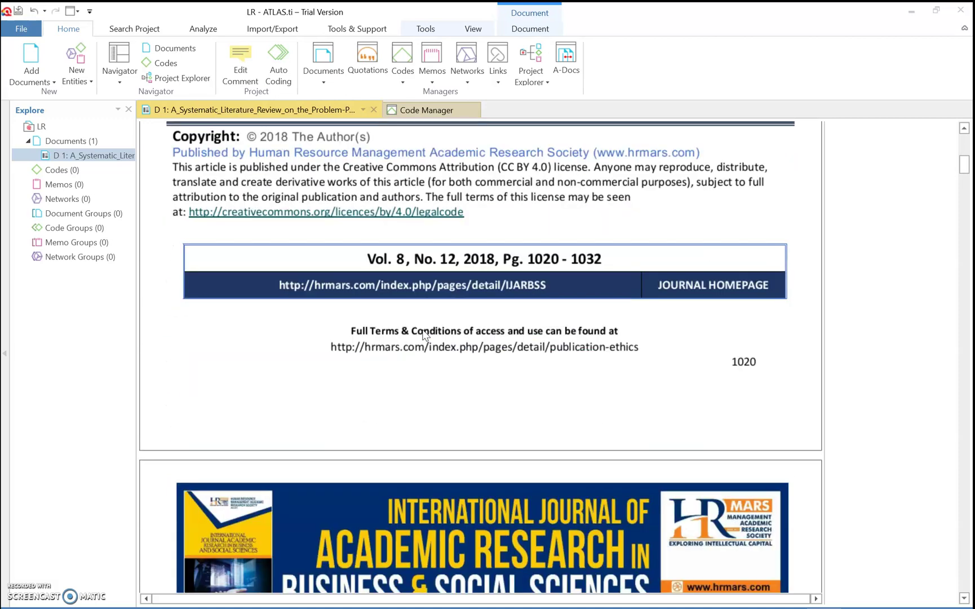
scroll(397, 333, down, 8)
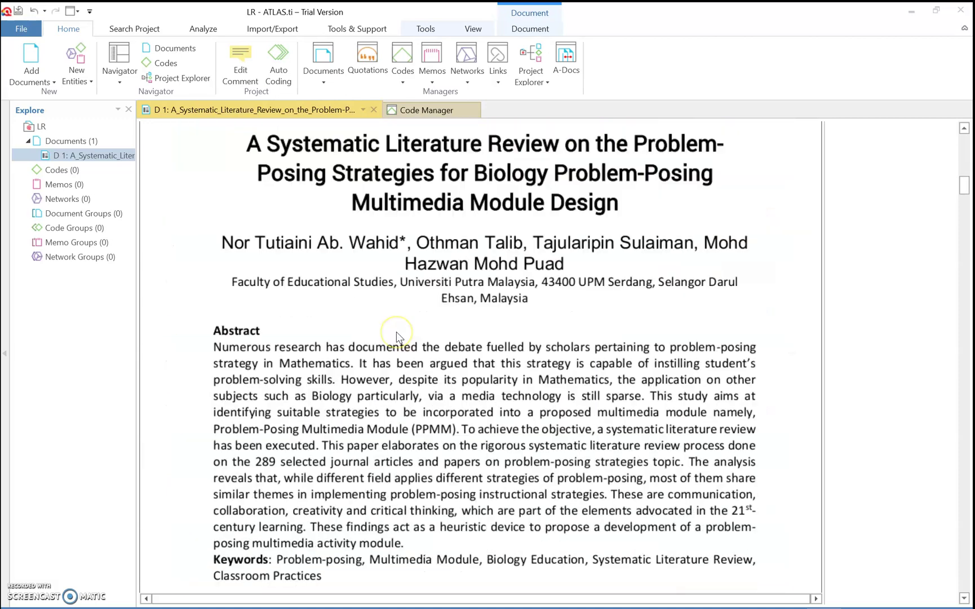
- Create two free codes named 'Method' and 'Sampling' in the Create Codes dialog
click(74, 81)
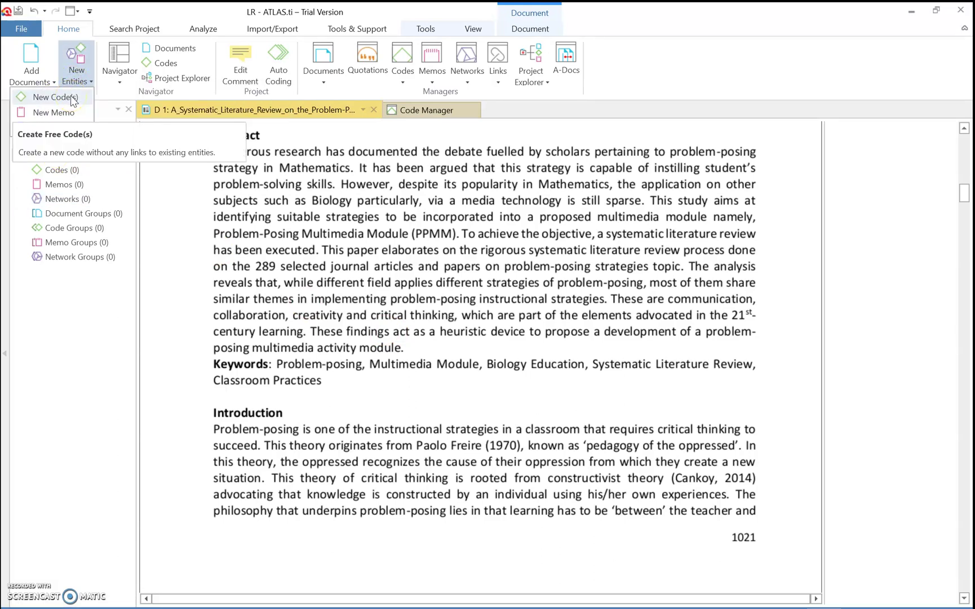
click(71, 99)
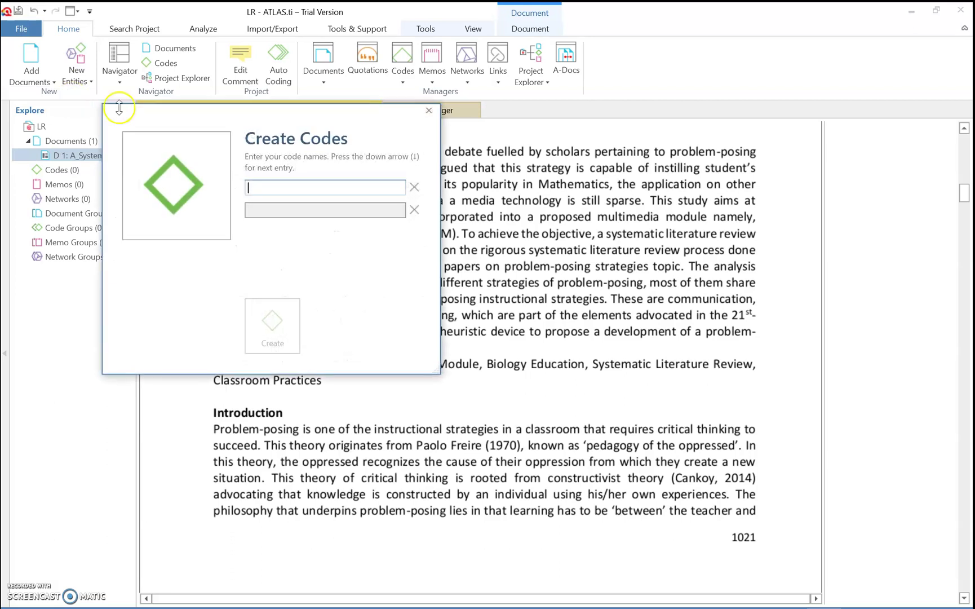
click(292, 191)
text(Methodlogy)
key(BackSpace)
key(BackSpace)
key(BackSpace)
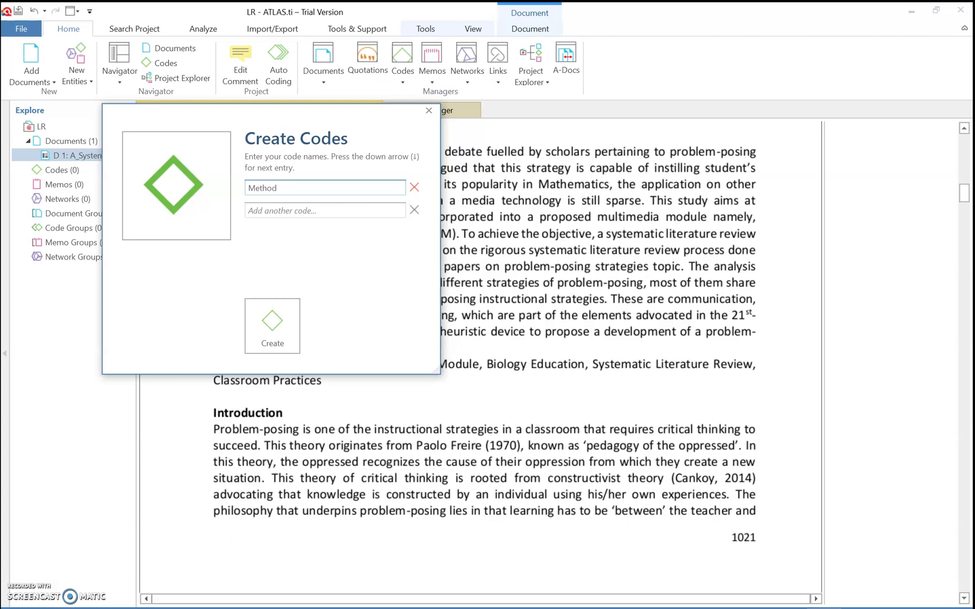
click(299, 211)
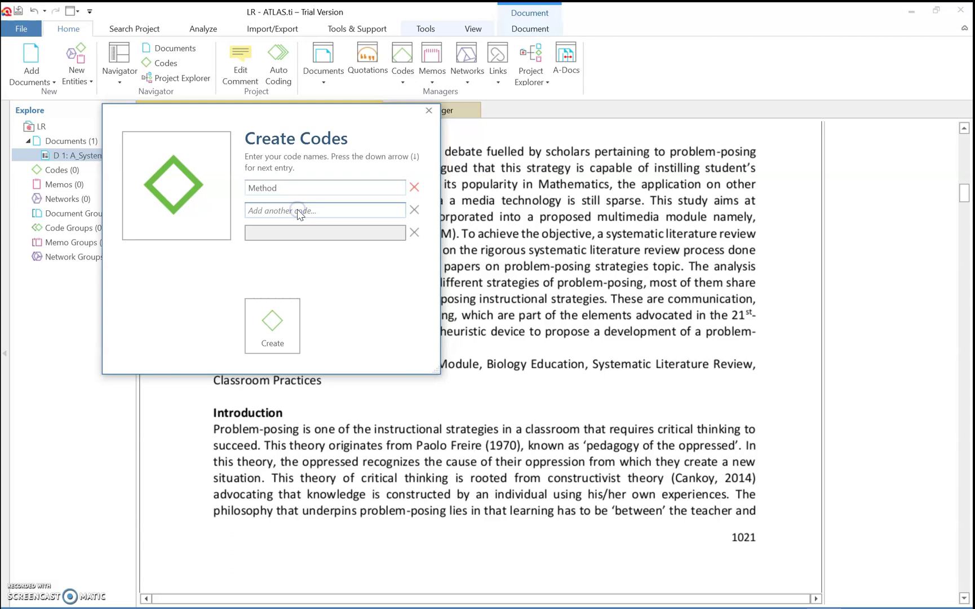
text(Sampling)
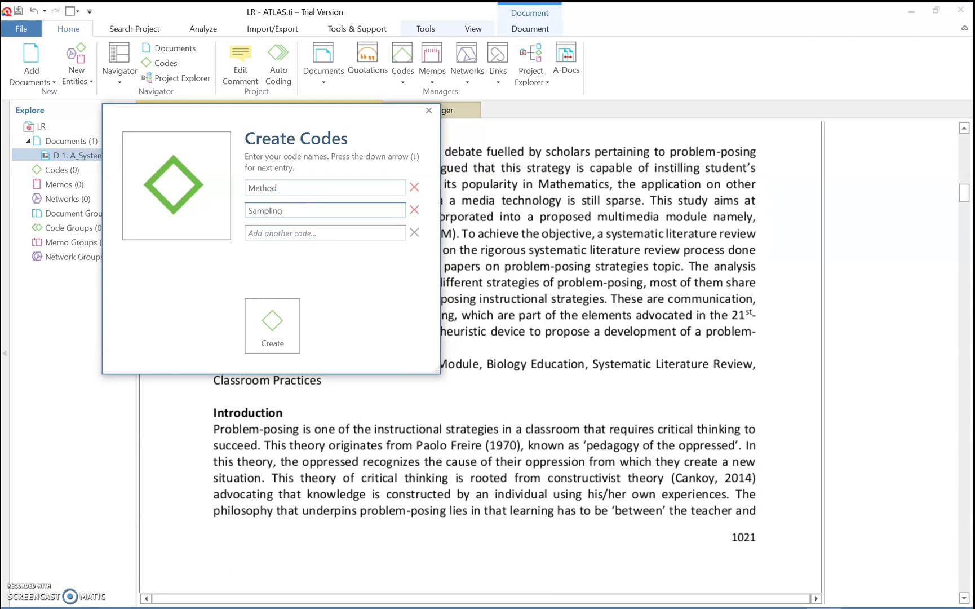
click(272, 326)
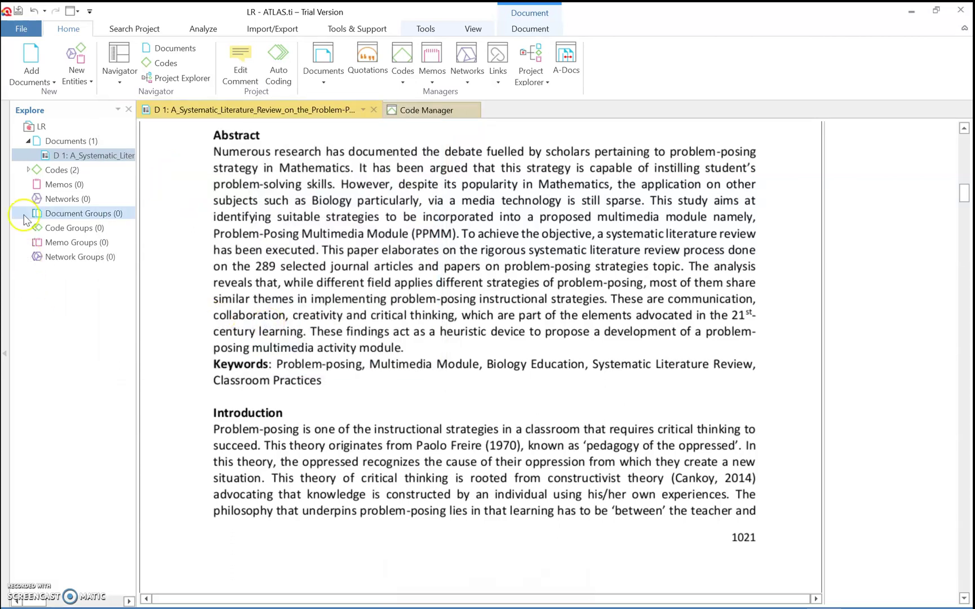
- Expand the Codes list and select Method and Sampling, confirming each has 0 quotations
click(27, 169)
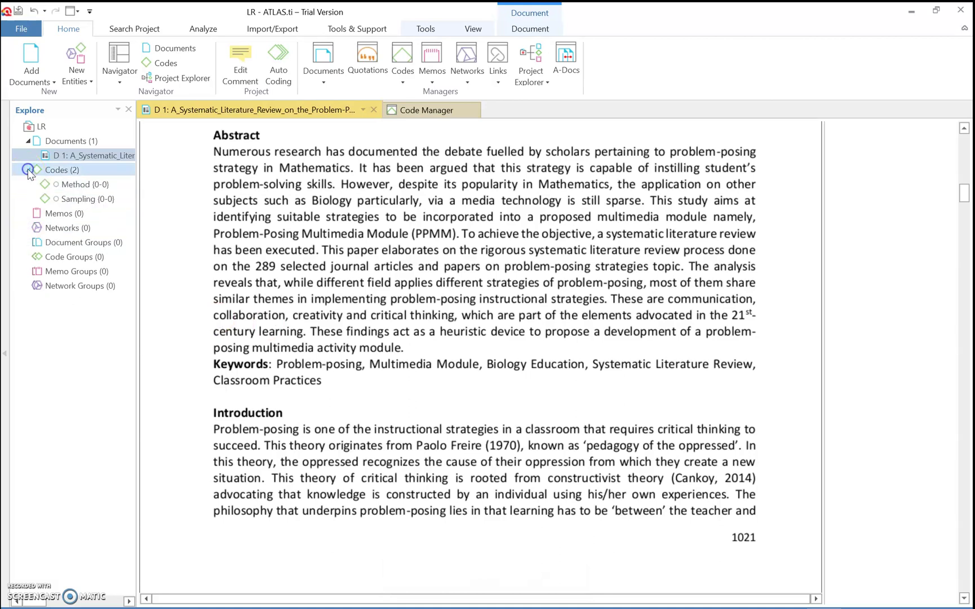
click(70, 186)
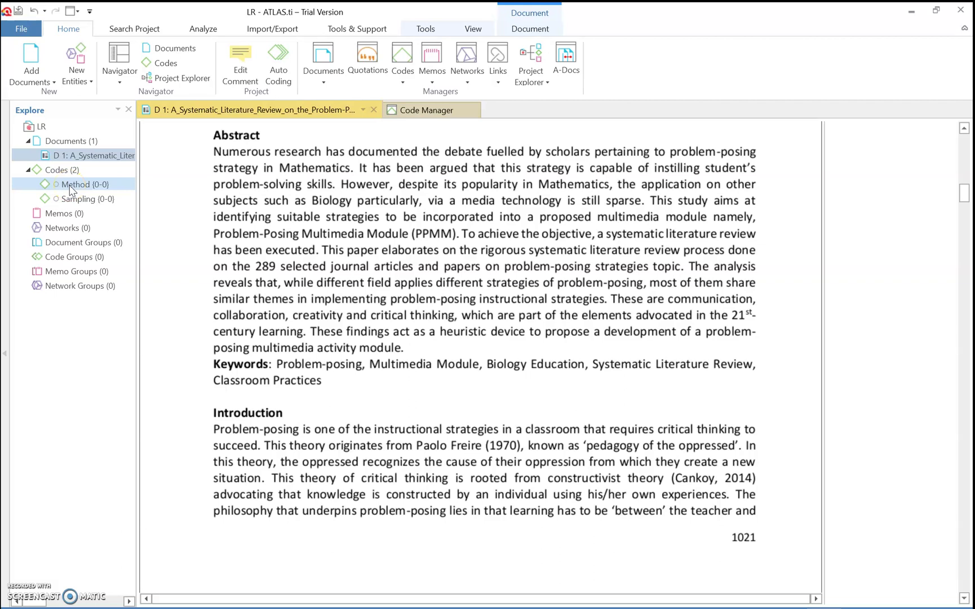
click(72, 201)
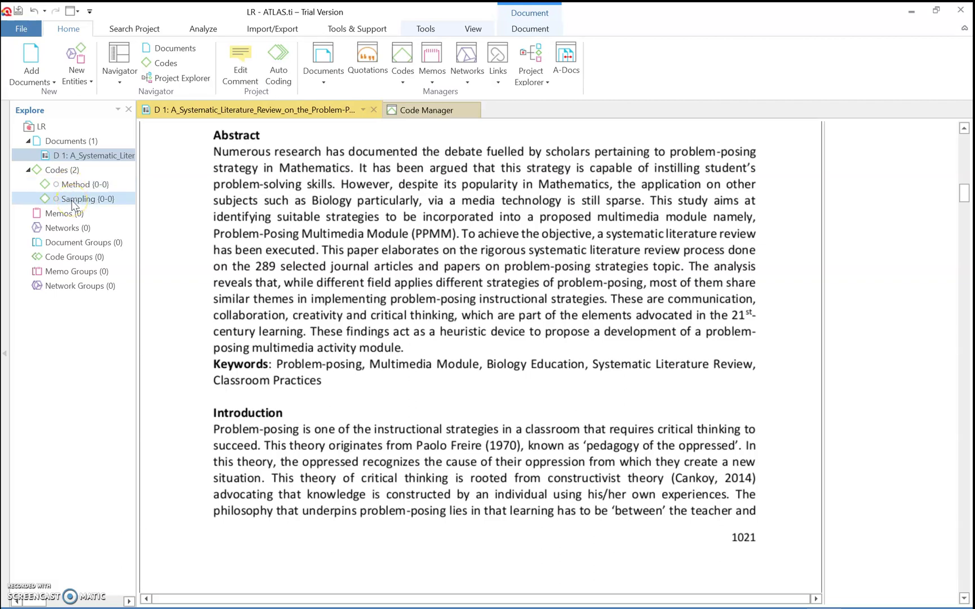
click(79, 186)
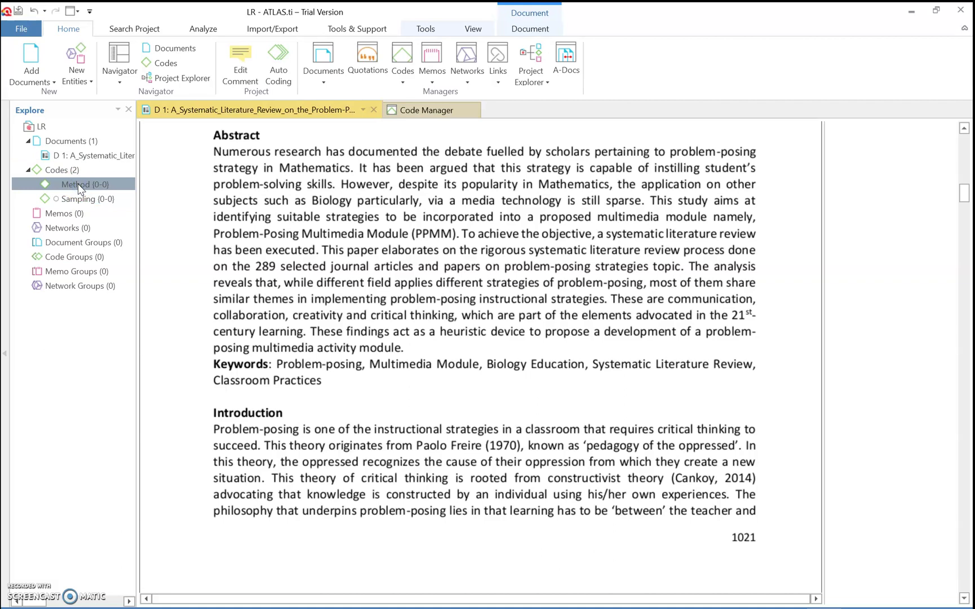
- Scroll to the research questions and the Systematic Literature Review Method paragraph
scroll(427, 303, up, 4)
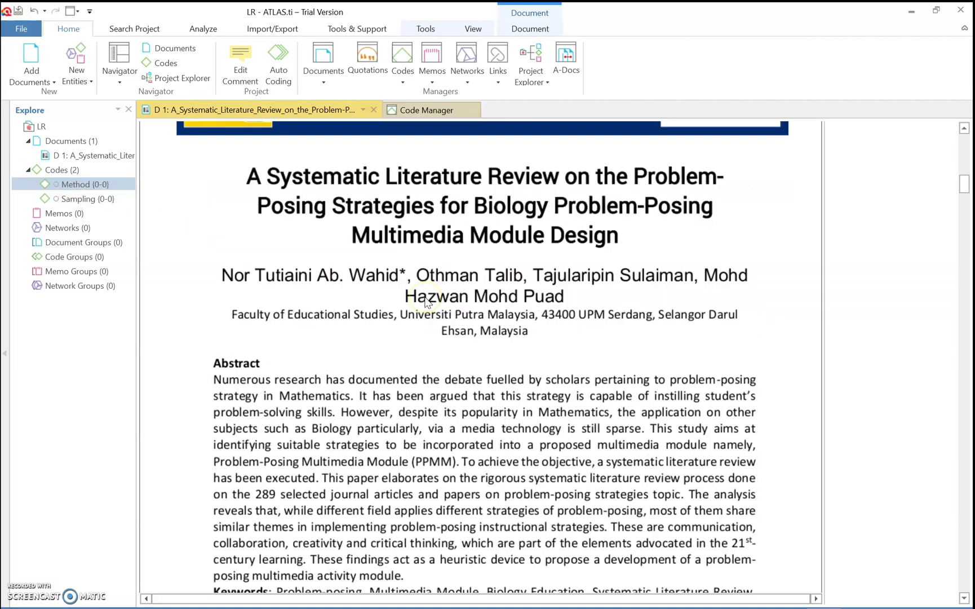
scroll(427, 303, down, 10)
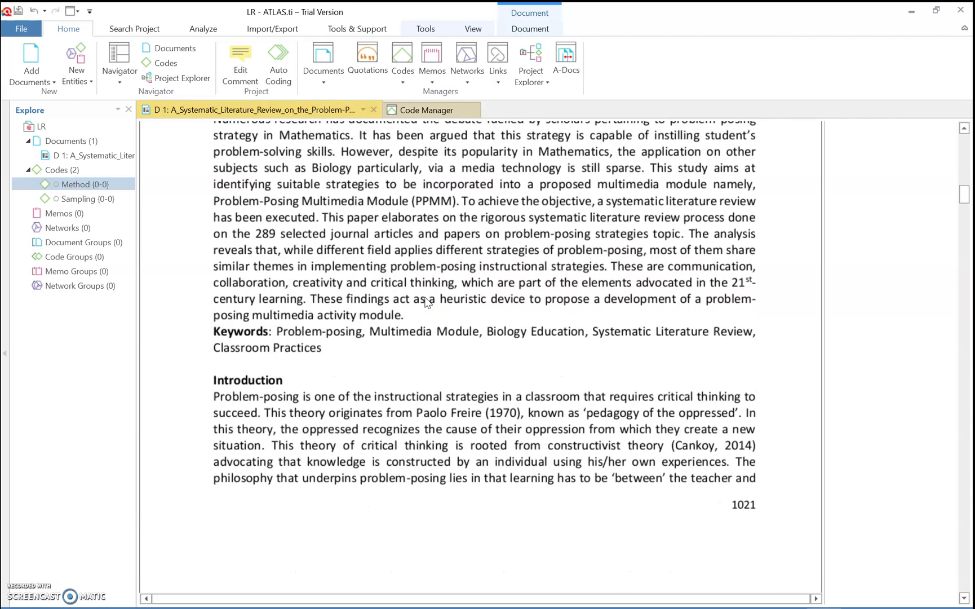
scroll(426, 303, down, 12)
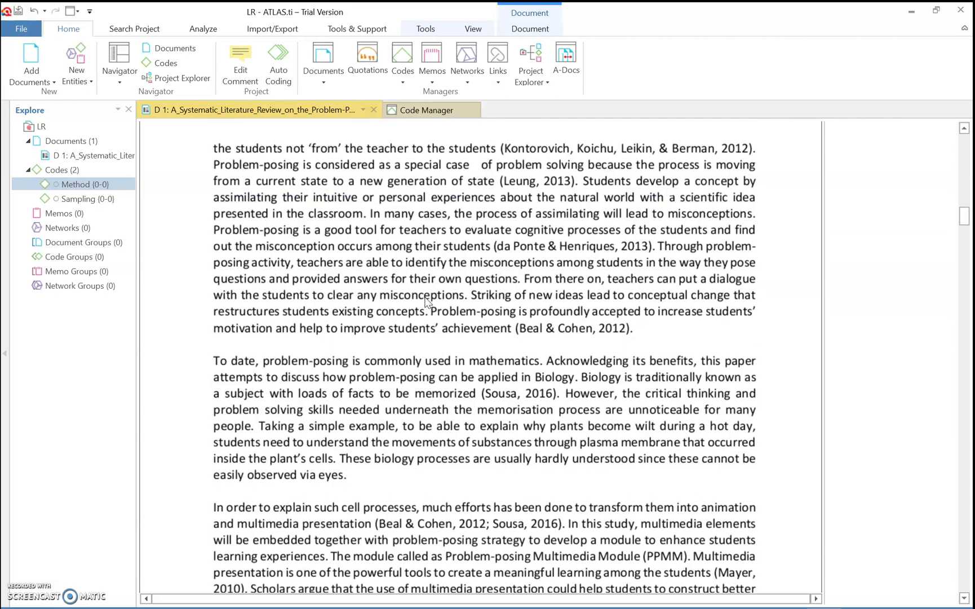
scroll(427, 302, down, 7)
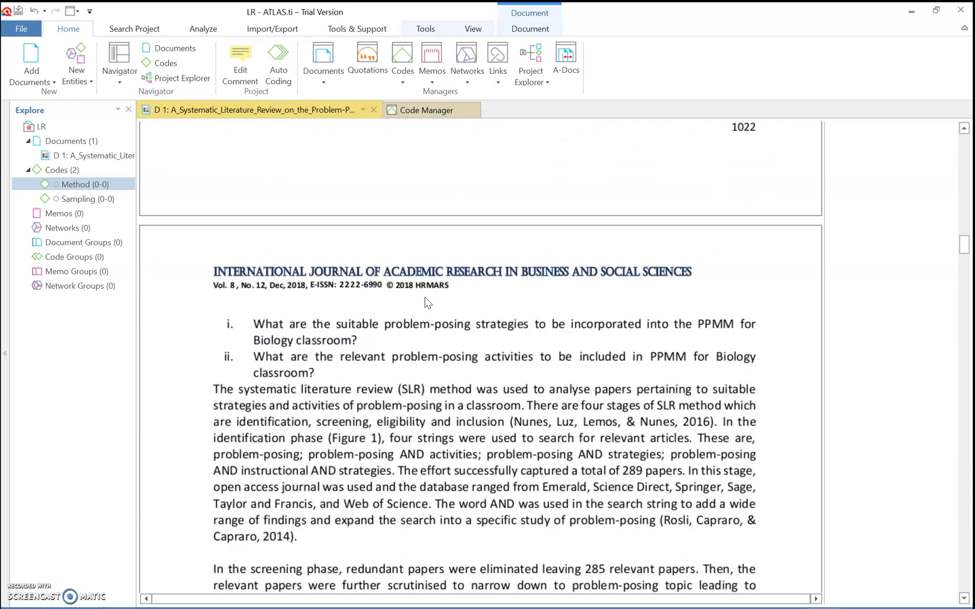
scroll(426, 303, down, 3)
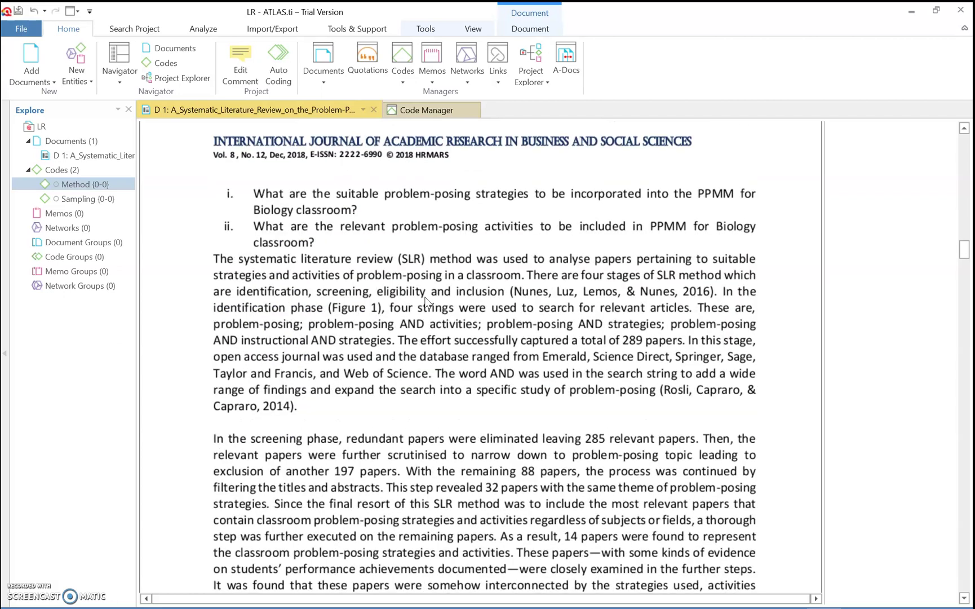
- Code the sentence 'The systematic literature review (SLR) method…classroom.' with Method
click(215, 260)
drag(215, 261, 527, 280)
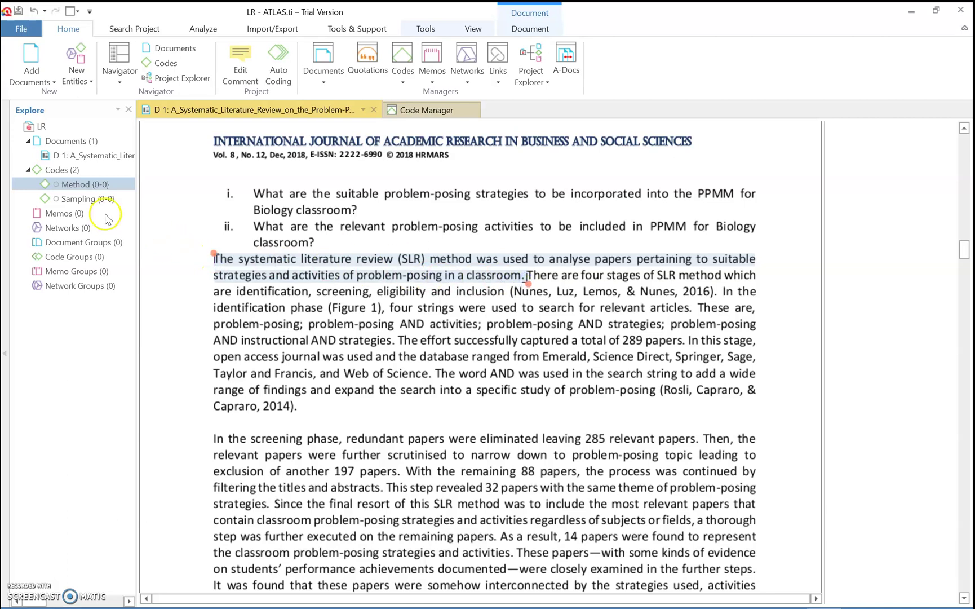
click(79, 184)
click(79, 187)
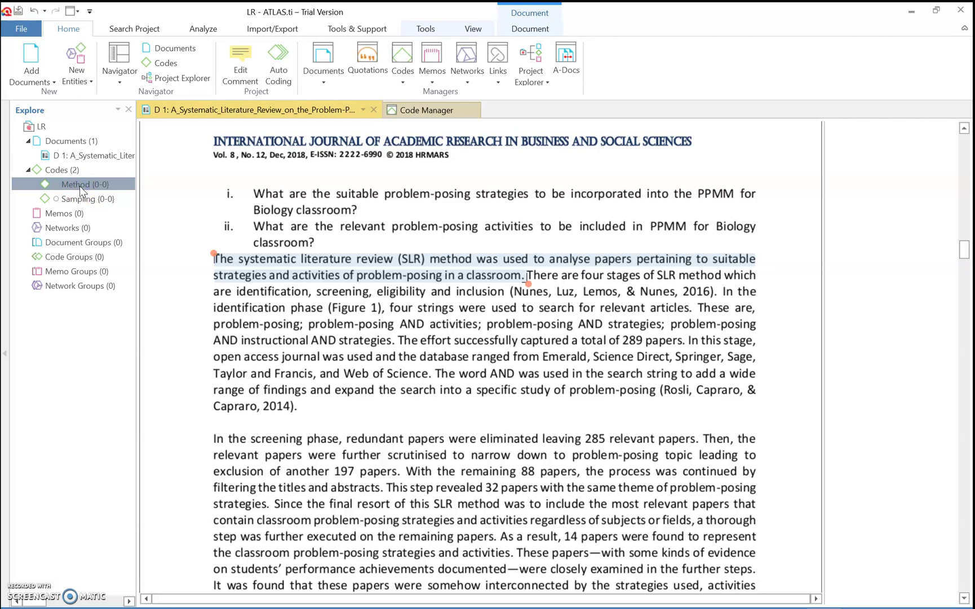
drag(80, 186, 302, 274)
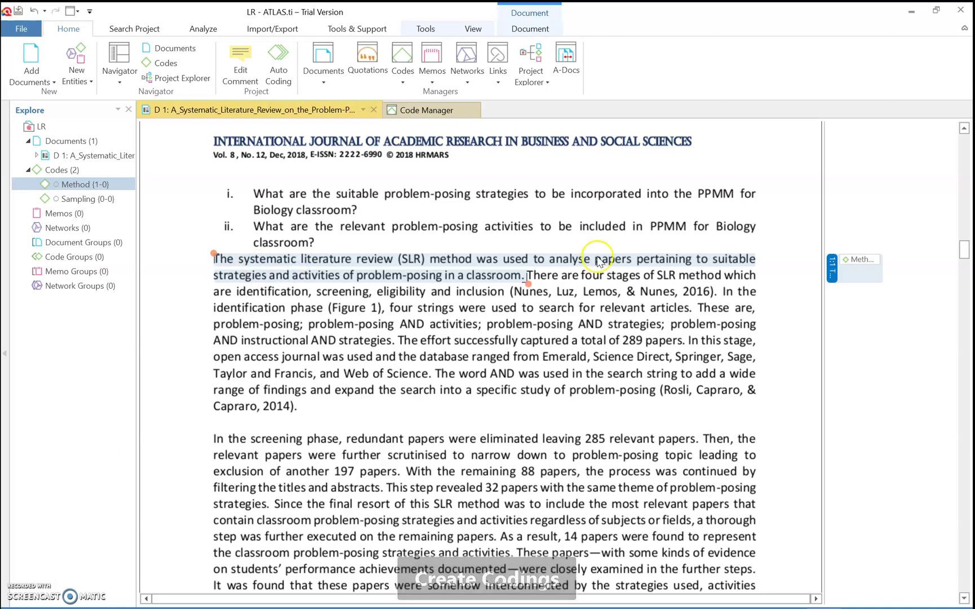
click(849, 276)
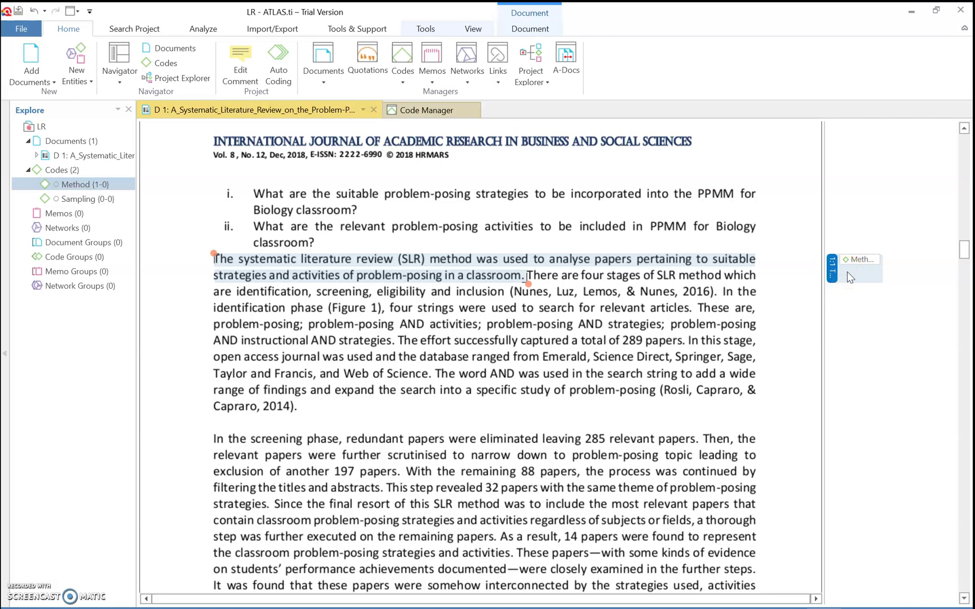
click(651, 309)
- Code two screening-phase passages, through 'another 197 papers' and the 'As a result' sentences, with Method
click(212, 441)
drag(212, 440, 401, 476)
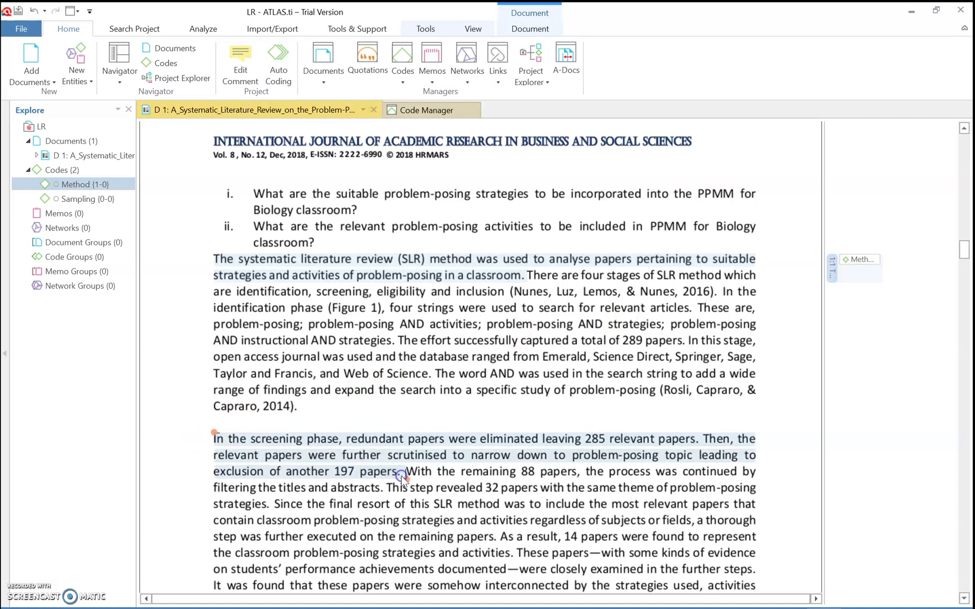
click(88, 185)
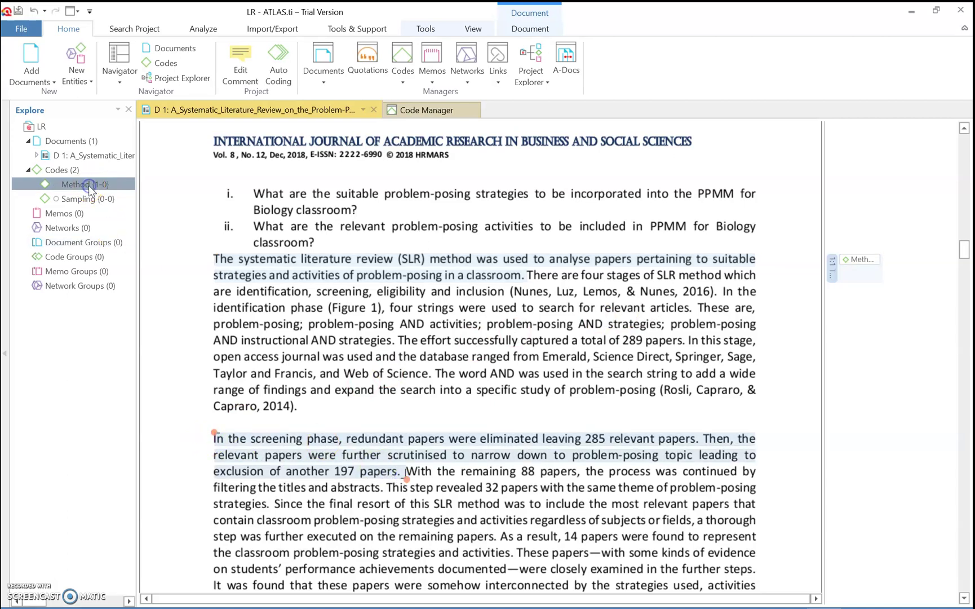
drag(88, 185, 293, 458)
scroll(634, 507, down, 3)
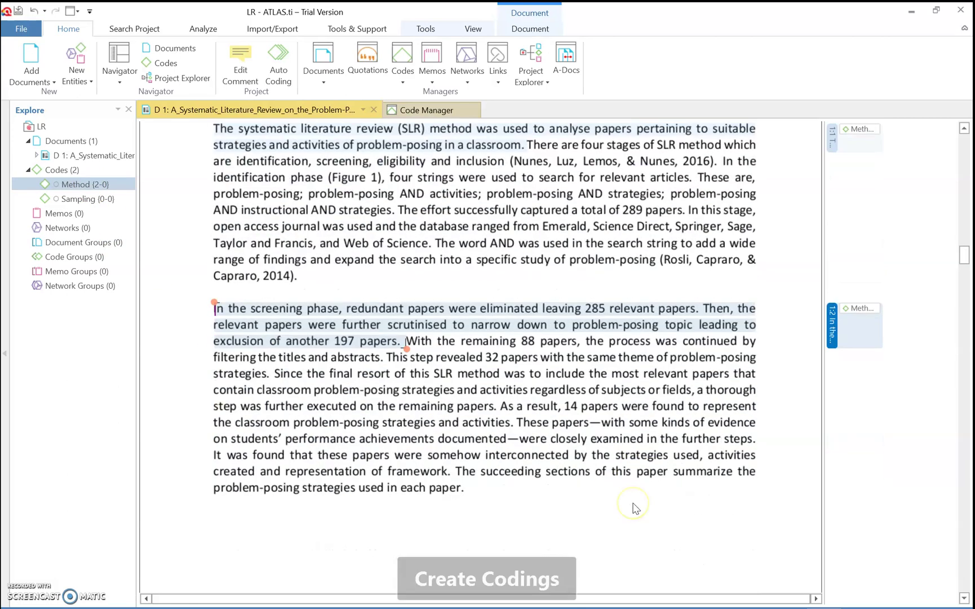
drag(498, 406, 519, 440)
click(93, 184)
drag(93, 184, 442, 431)
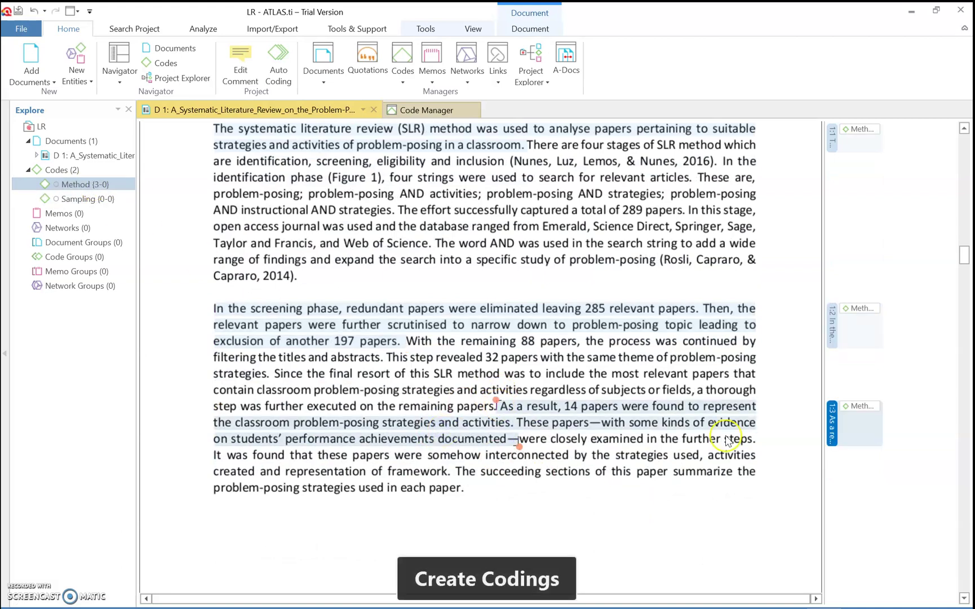
- Code the opening sentences of the Analysis paragraph with Method, bringing it to four quotations
scroll(548, 402, down, 5)
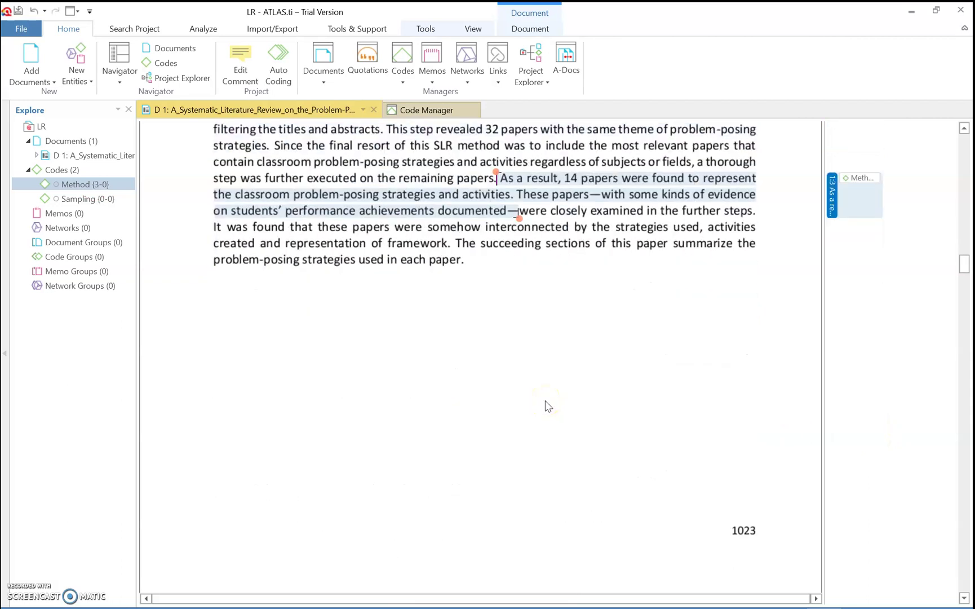
scroll(549, 406, down, 20)
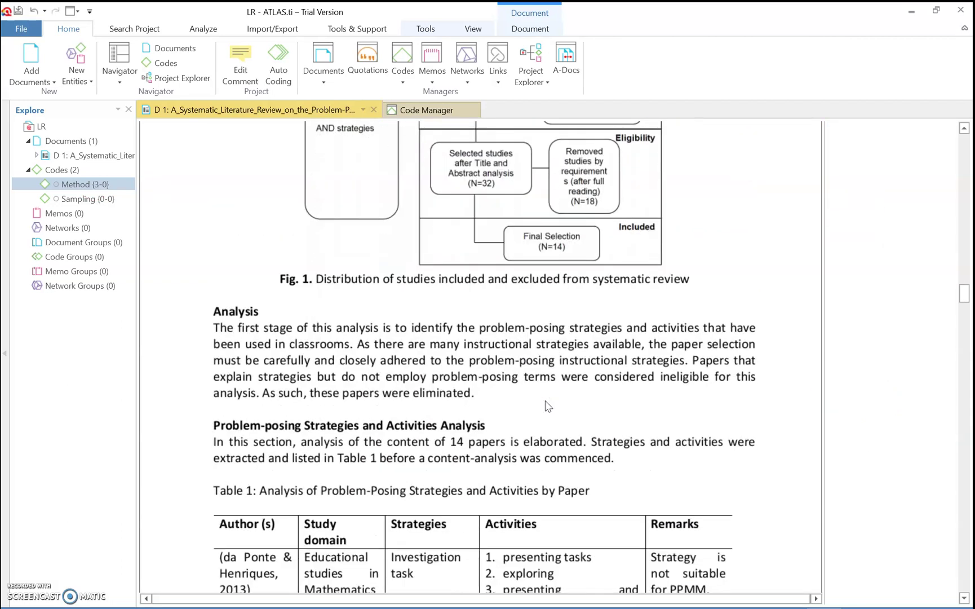
drag(215, 327, 691, 366)
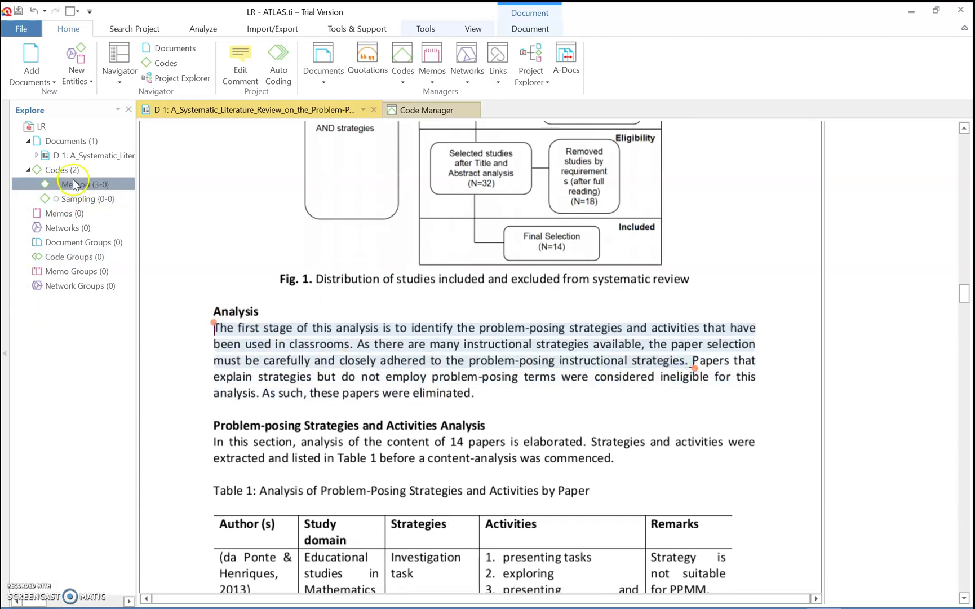
drag(73, 187, 312, 349)
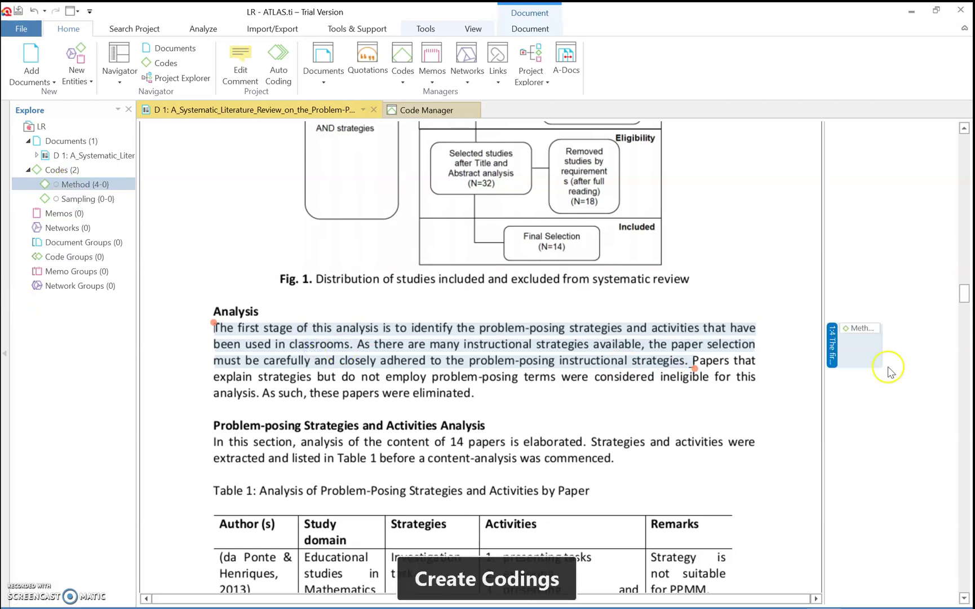
scroll(874, 329, up, 2)
scroll(873, 330, up, 12)
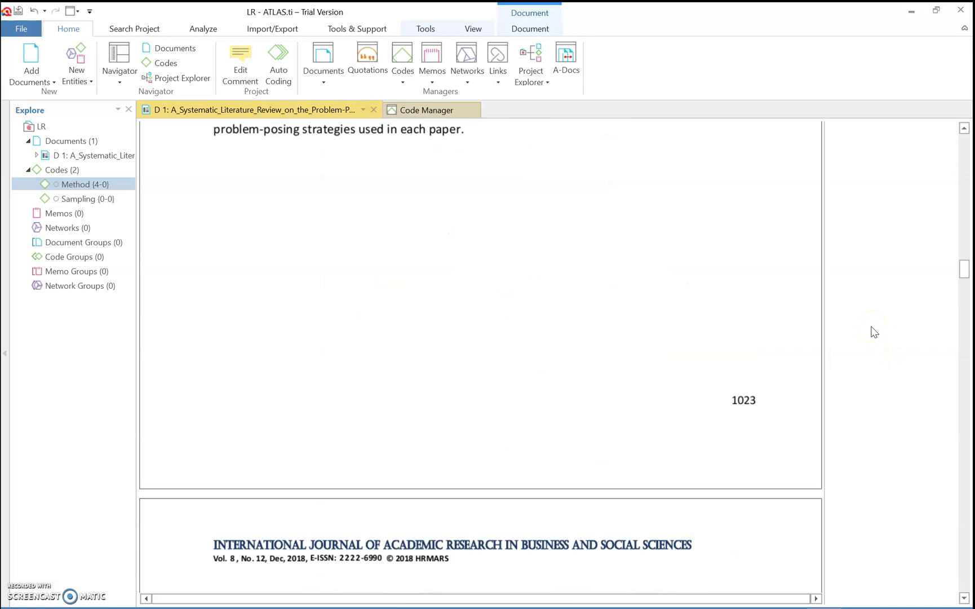
scroll(874, 331, down, 6)
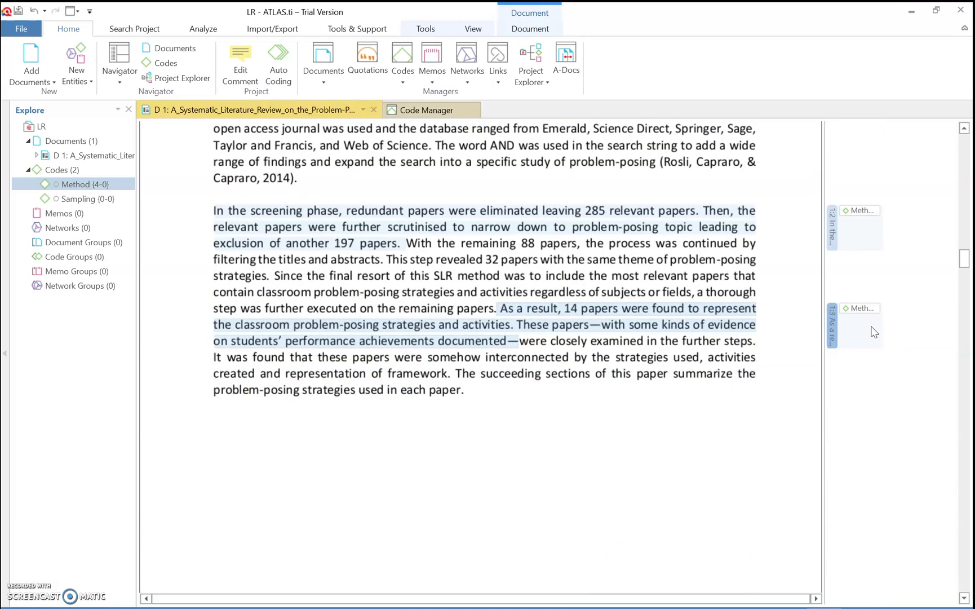
scroll(874, 332, down, 5)
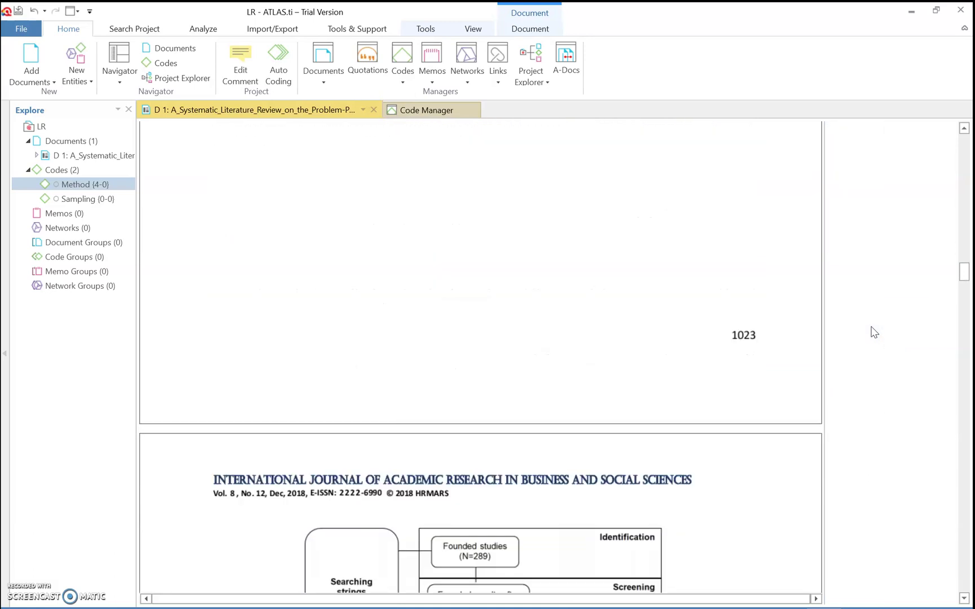
scroll(874, 332, up, 5)
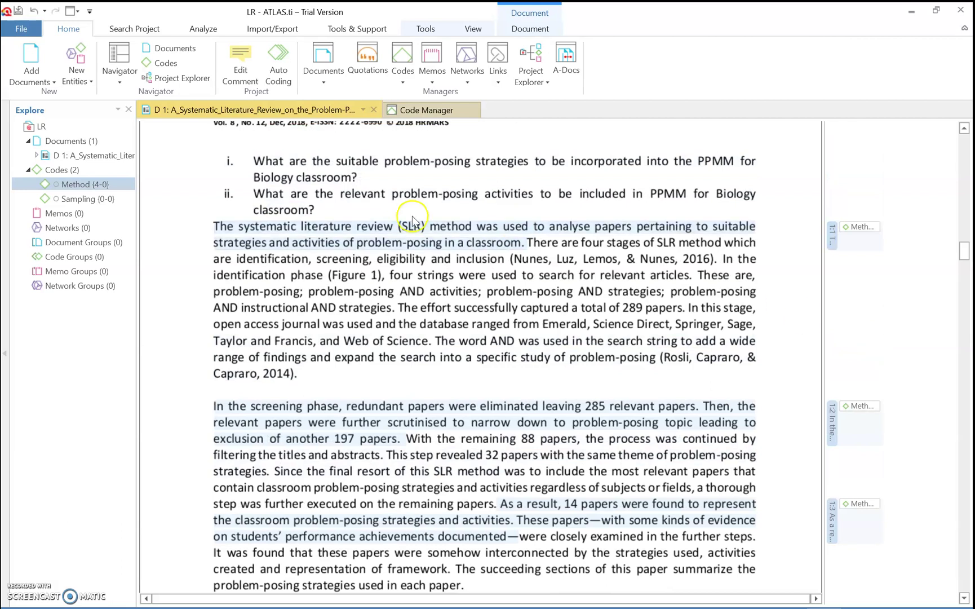
- Add a new empty network named 'Methodology' to the project
click(77, 79)
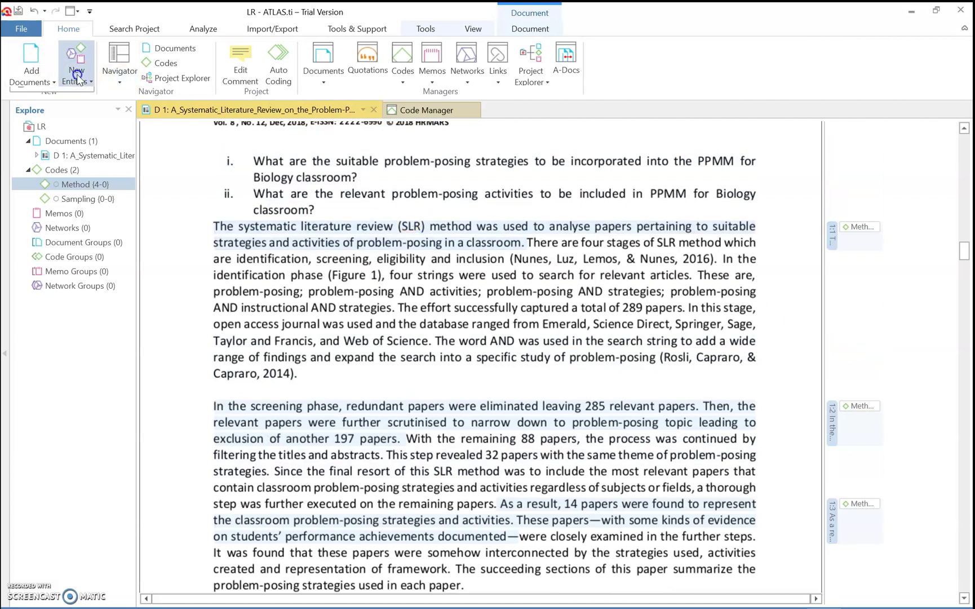
click(61, 129)
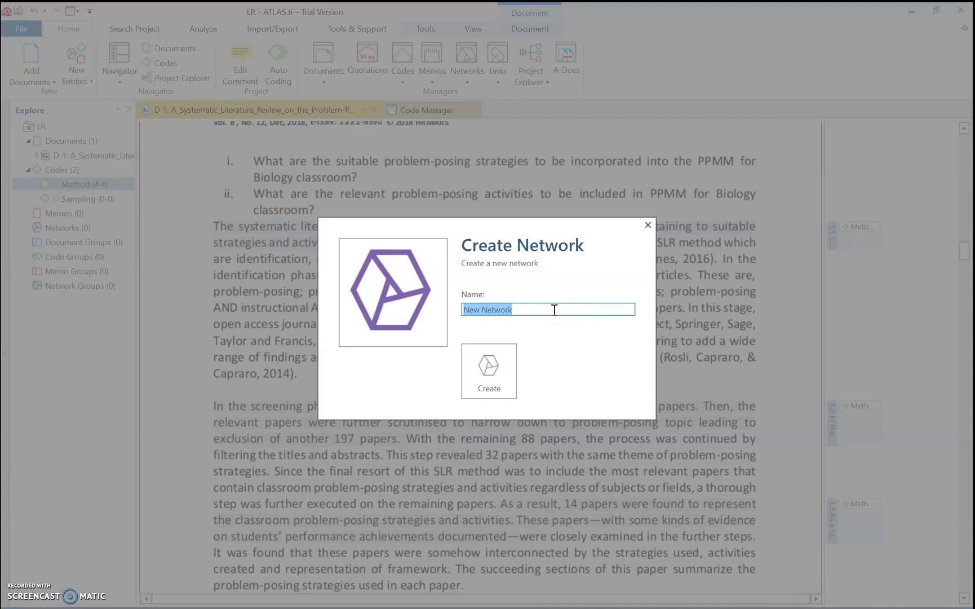
text(Methodology)
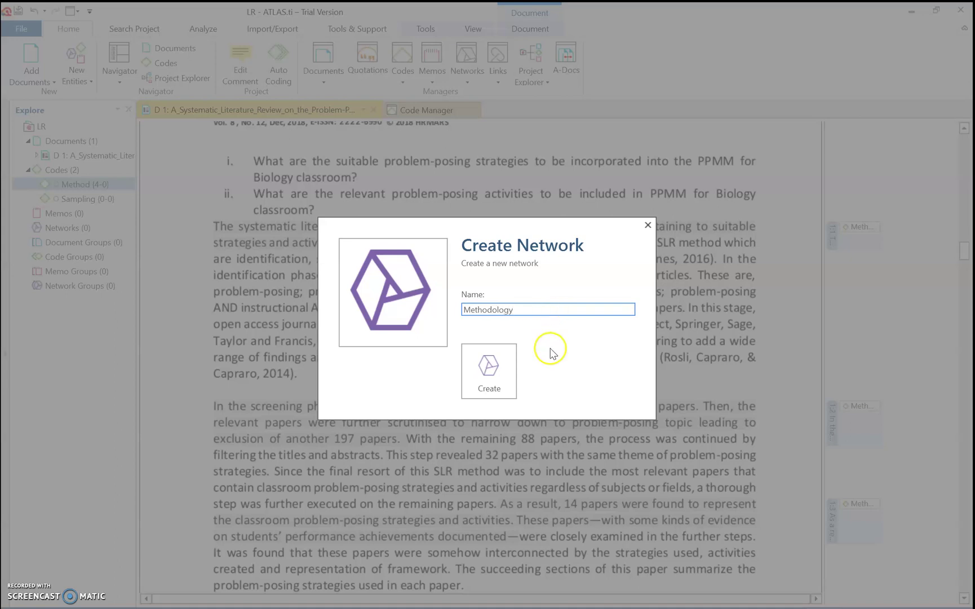
click(499, 365)
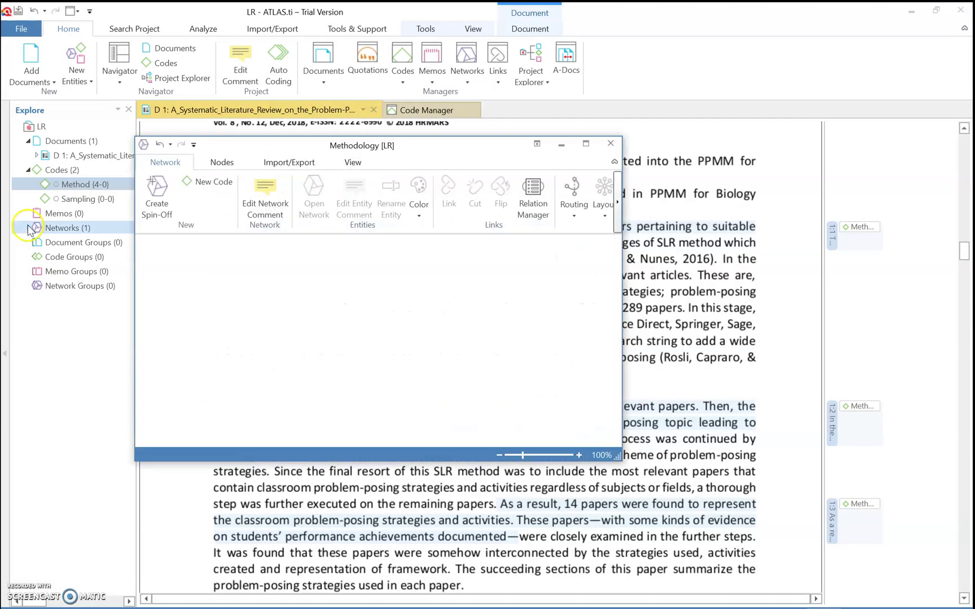
- Move the network window aside, expand Networks, and drag the Method code onto the Methodology canvas
drag(465, 149, 635, 112)
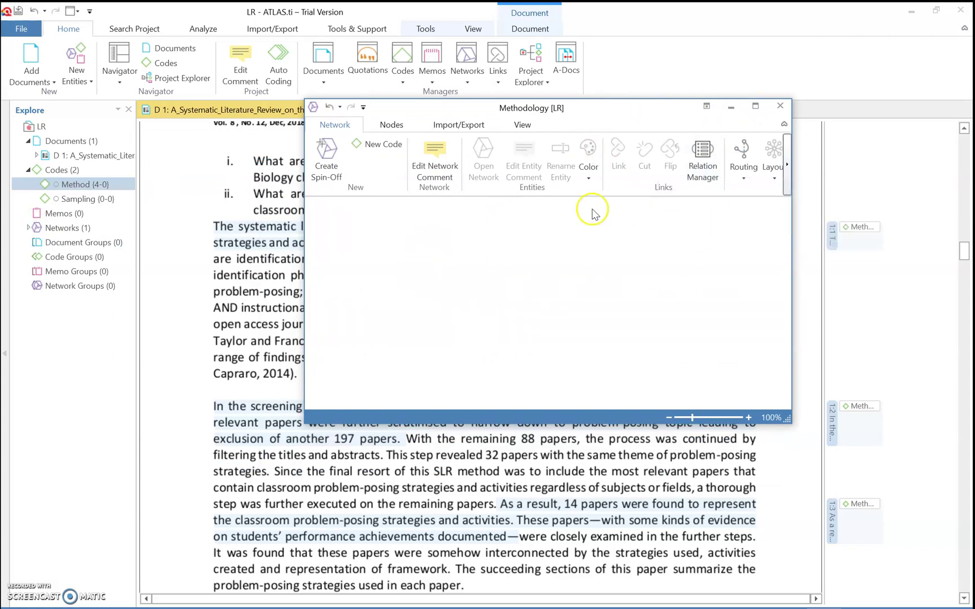
click(28, 228)
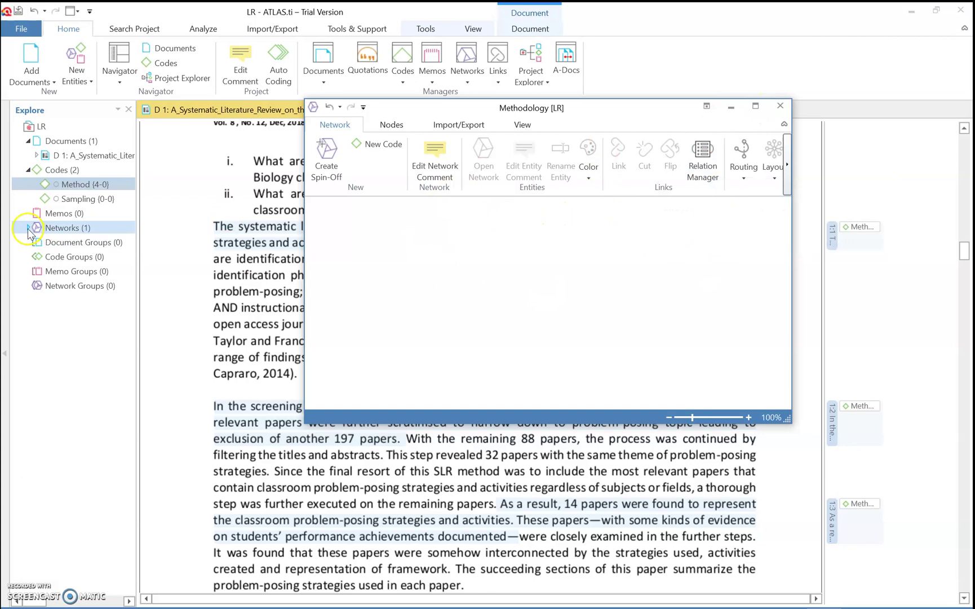
click(79, 244)
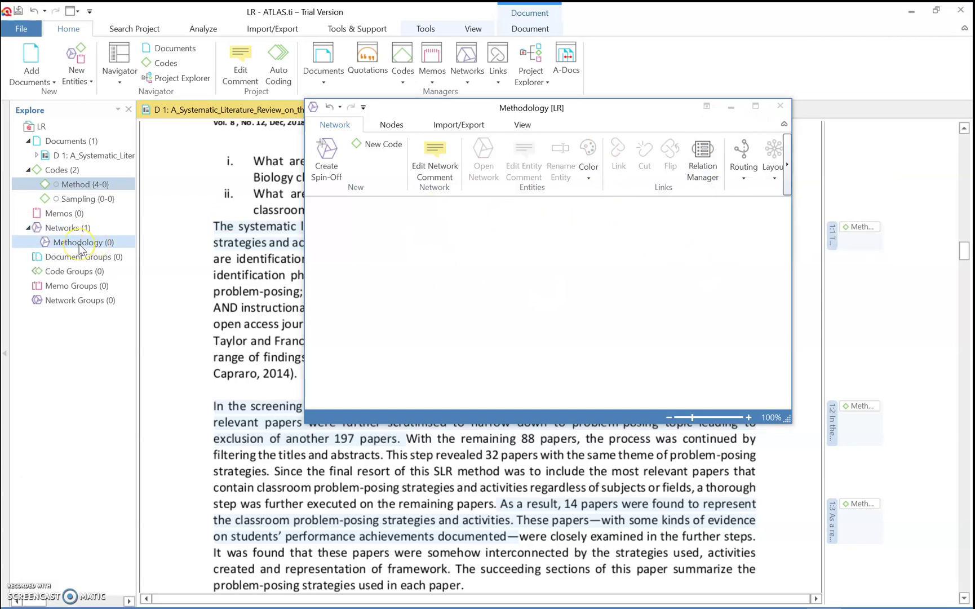
click(82, 186)
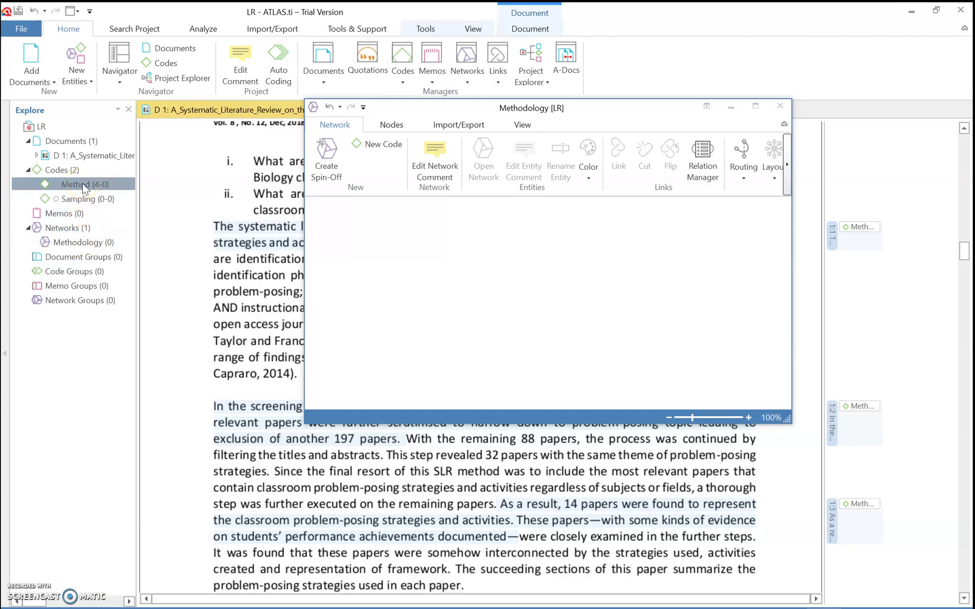
click(81, 186)
drag(78, 188, 599, 265)
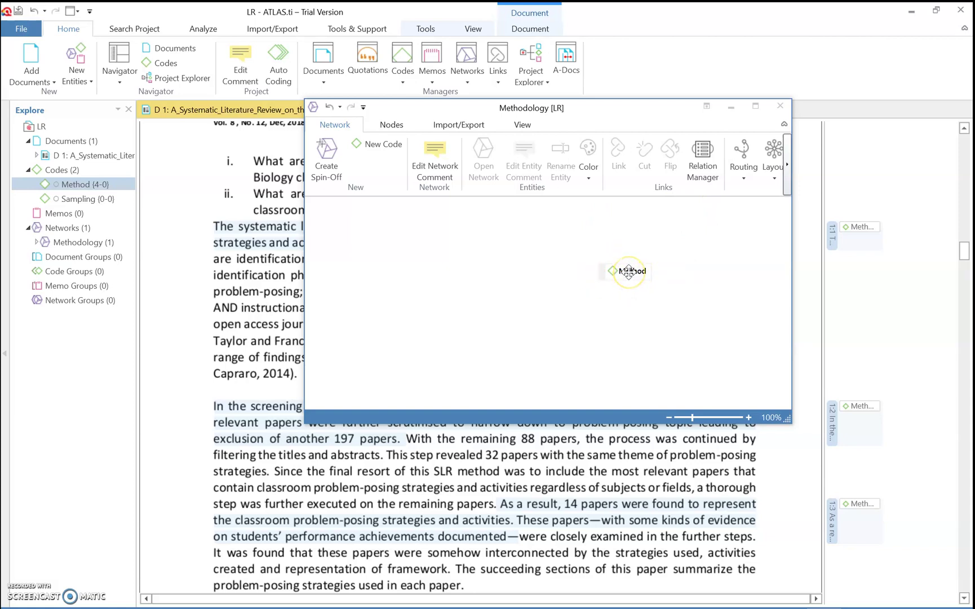
- Import the Method node's quotation neighbors 1:1 through 1:4 and maximize the network window
click(629, 271)
right_click(630, 273)
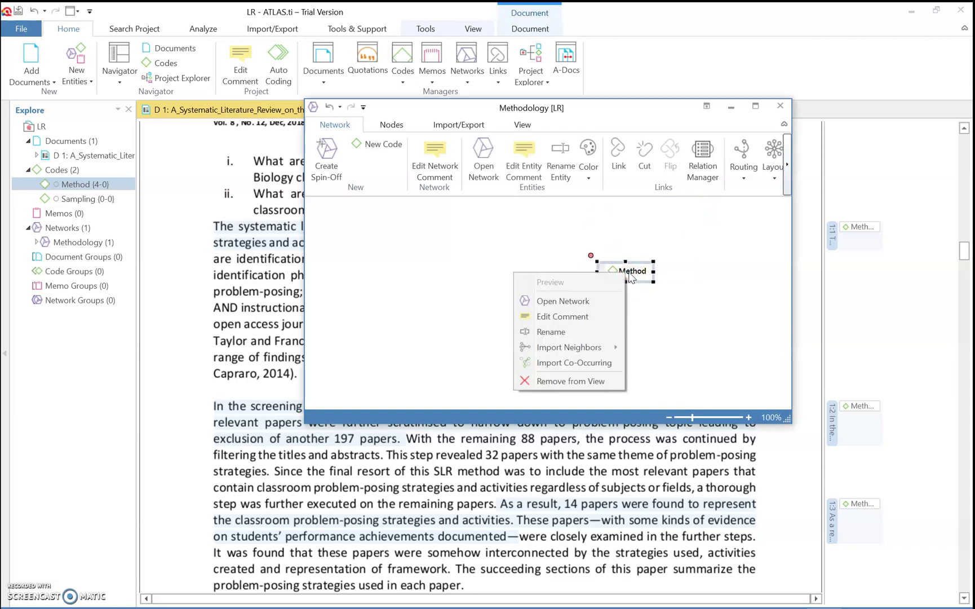
click(600, 346)
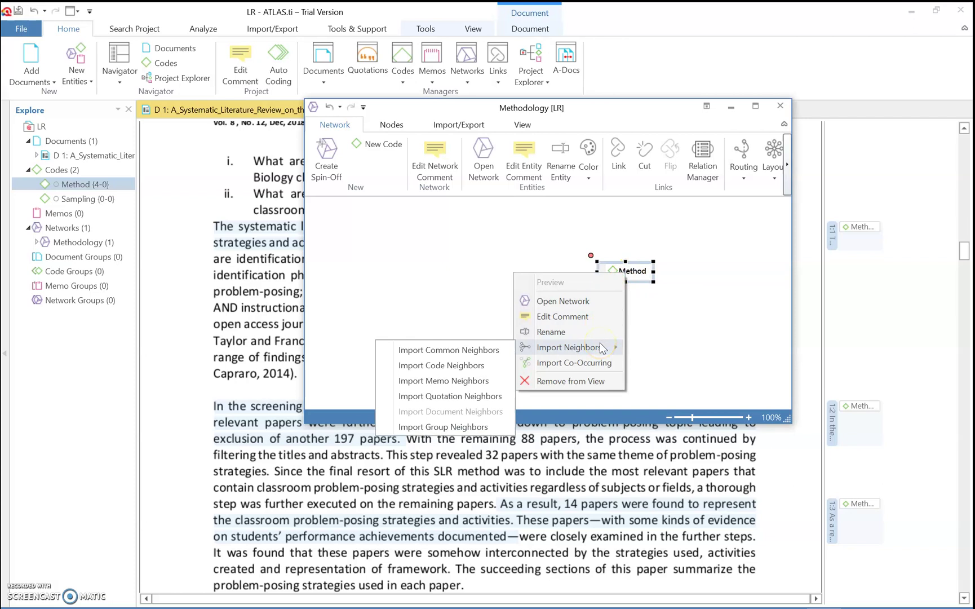
click(457, 396)
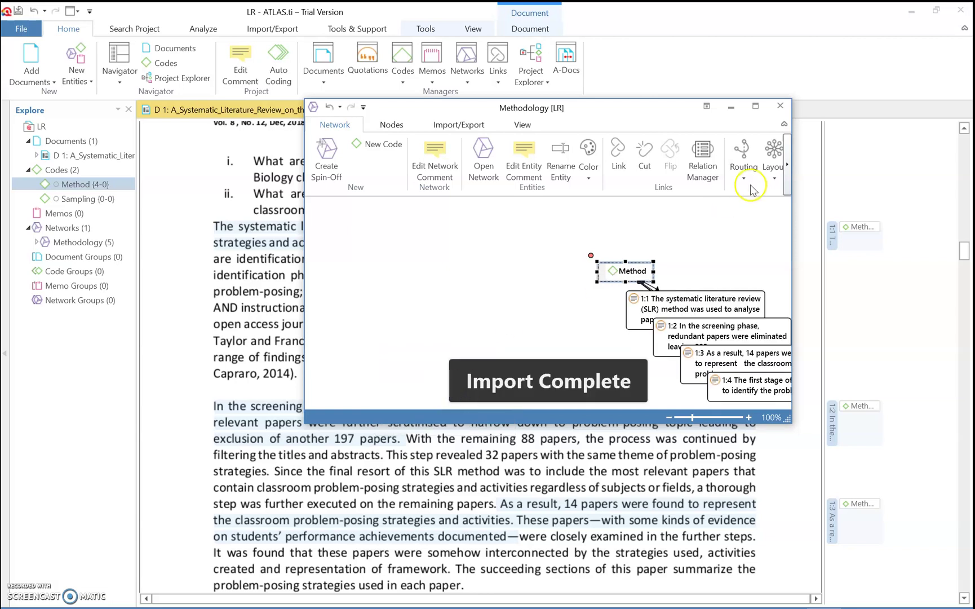
click(756, 105)
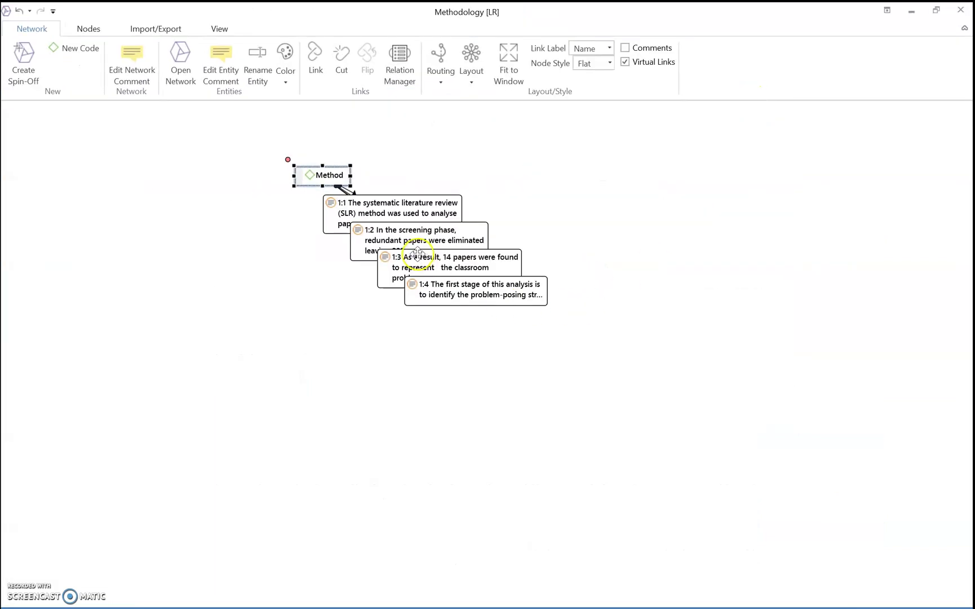
- Apply the Circular layout and drag quotations 1:2, 1:1 and 1:4 apart so none overlap
click(471, 84)
click(434, 128)
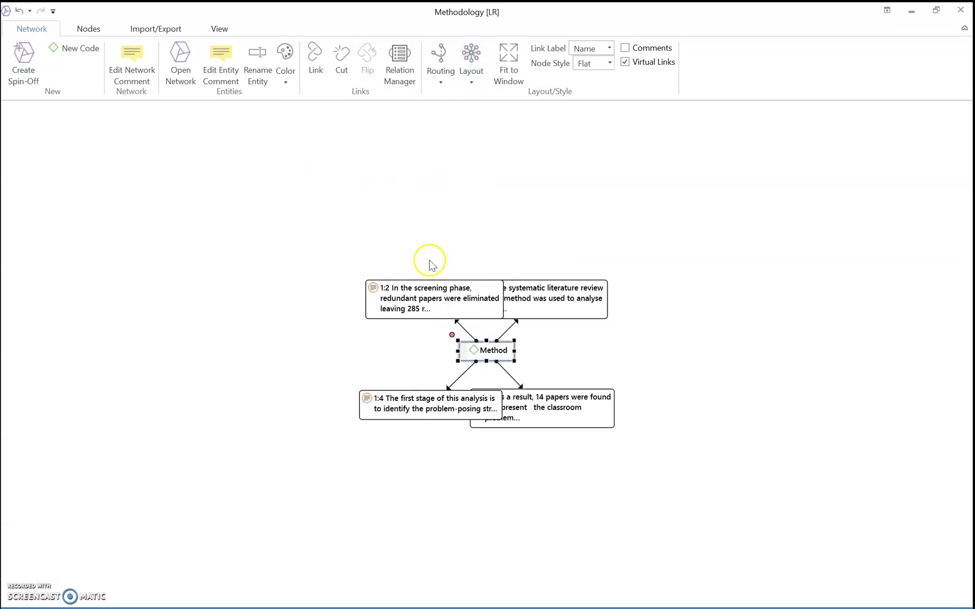
drag(429, 291, 358, 297)
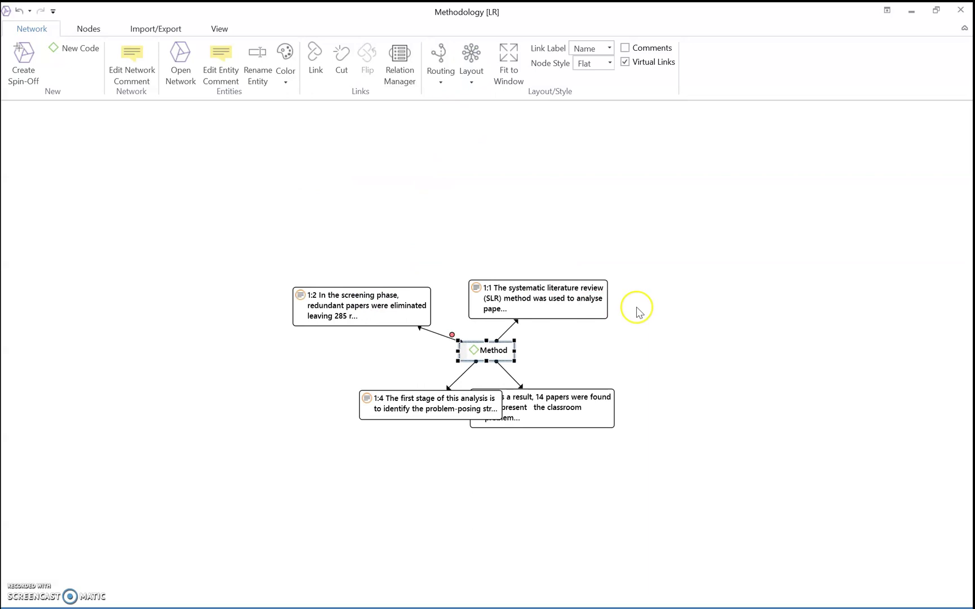
drag(592, 303, 621, 301)
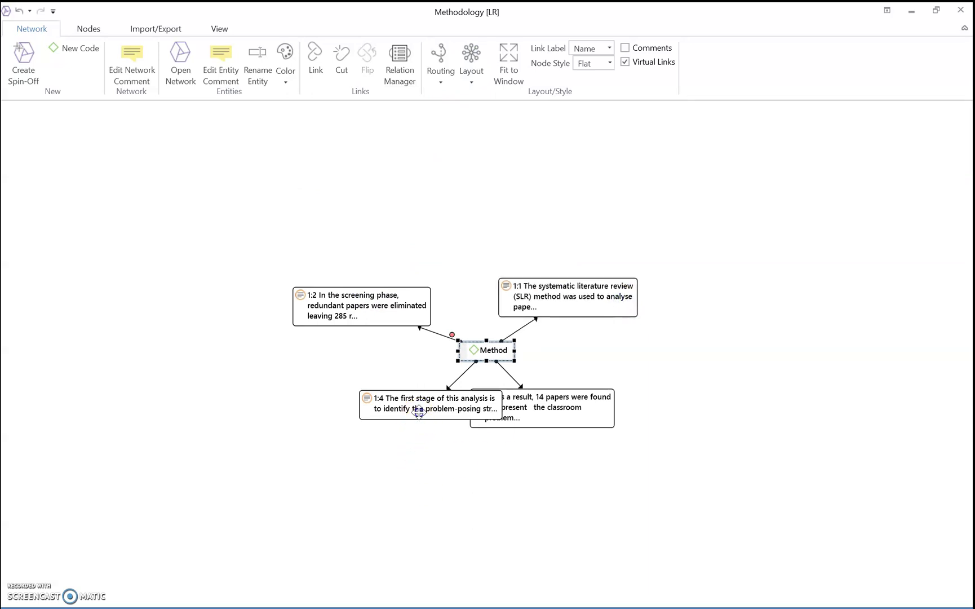
drag(419, 409, 366, 433)
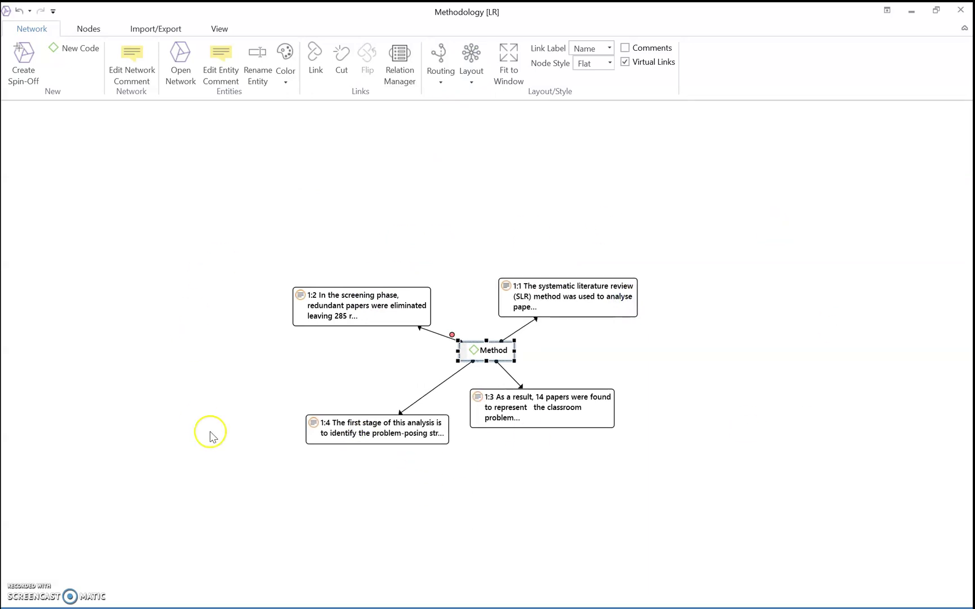